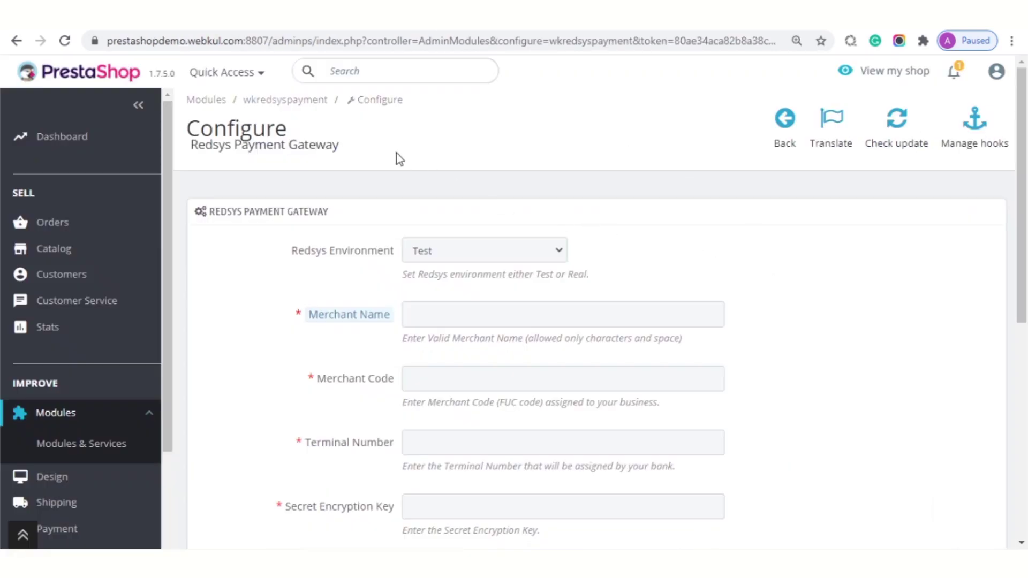
- Keep the Redsys environment on Test and enter Test Merchant as the merchant name
{"action": "left_click_drag", "start_coordinate": [185, 118], "coordinate": [423, 155]}
{"action": "left_click", "coordinate": [470, 154]}
{"action": "left_click", "coordinate": [489, 252]}
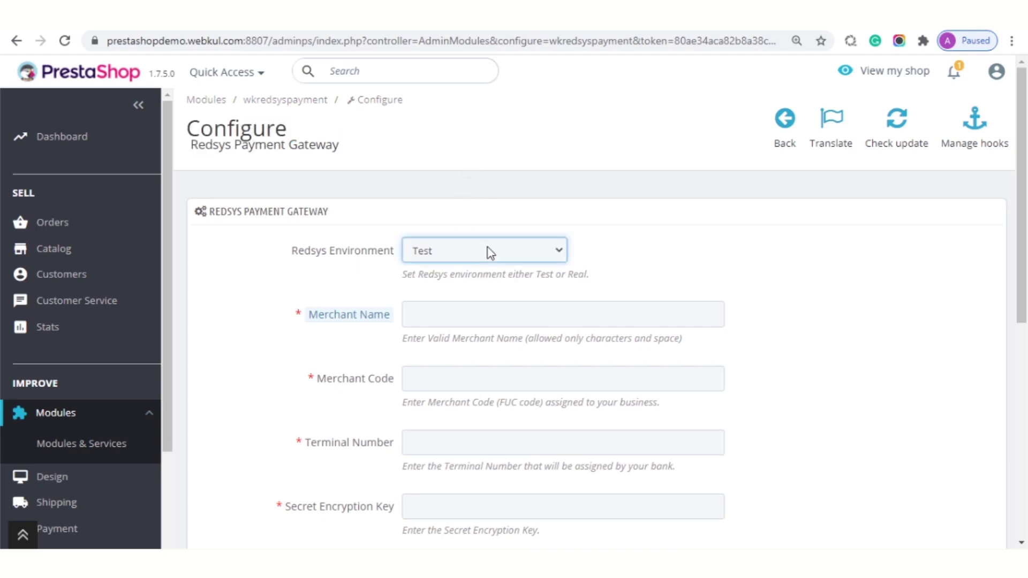
{"action": "left_click", "coordinate": [490, 287]}
{"action": "left_click", "coordinate": [501, 275]}
{"action": "left_click", "coordinate": [472, 324]}
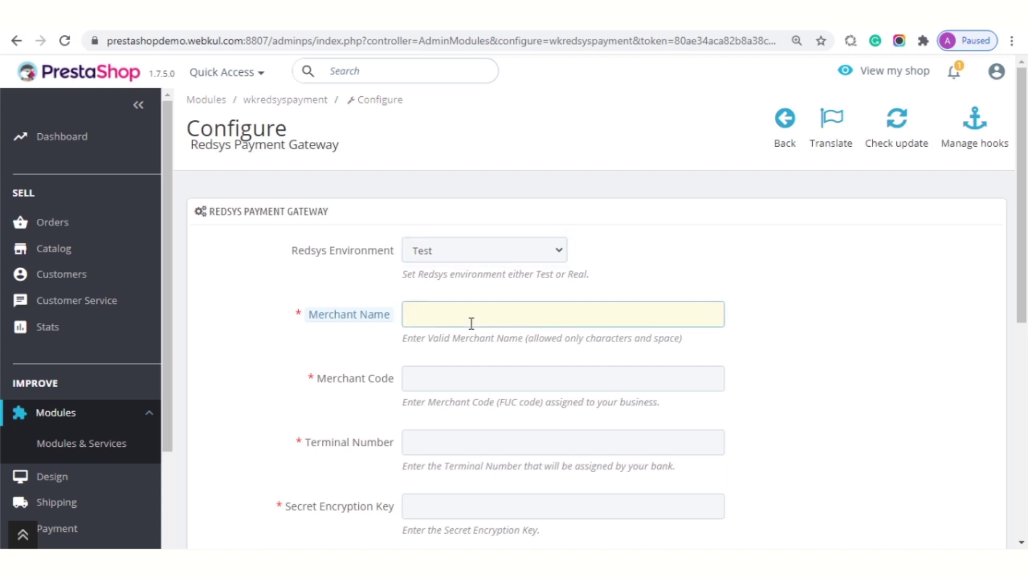
{"action": "type", "text": "Test Merchant"}
- Fill in the merchant code, the terminal number and the secret encryption key for the Redsys gateway
{"action": "scroll", "coordinate": [390, 321], "scroll_direction": "down", "scroll_amount": 1}
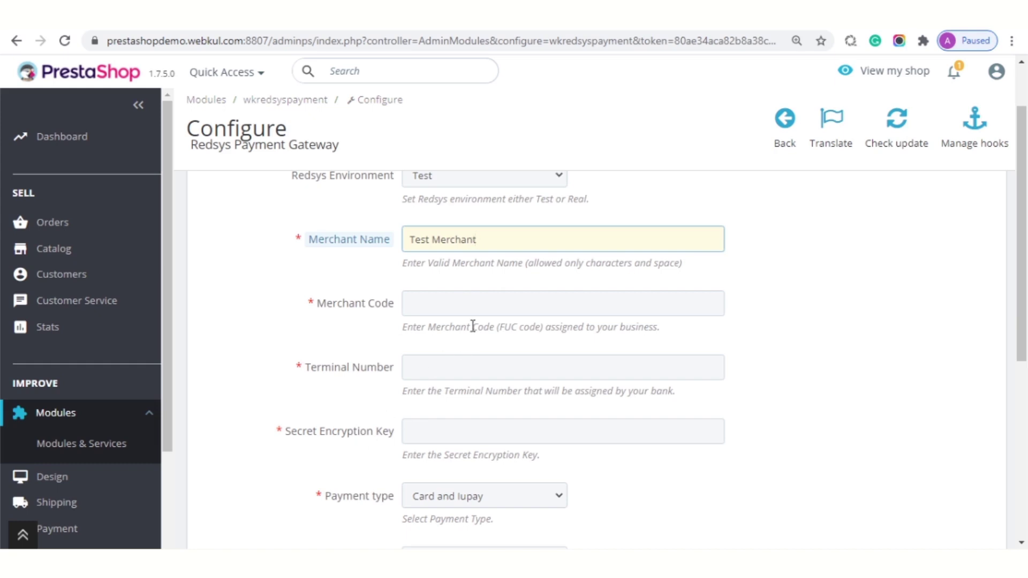
{"action": "left_click", "coordinate": [494, 306]}
{"action": "type", "text": "999008881"}
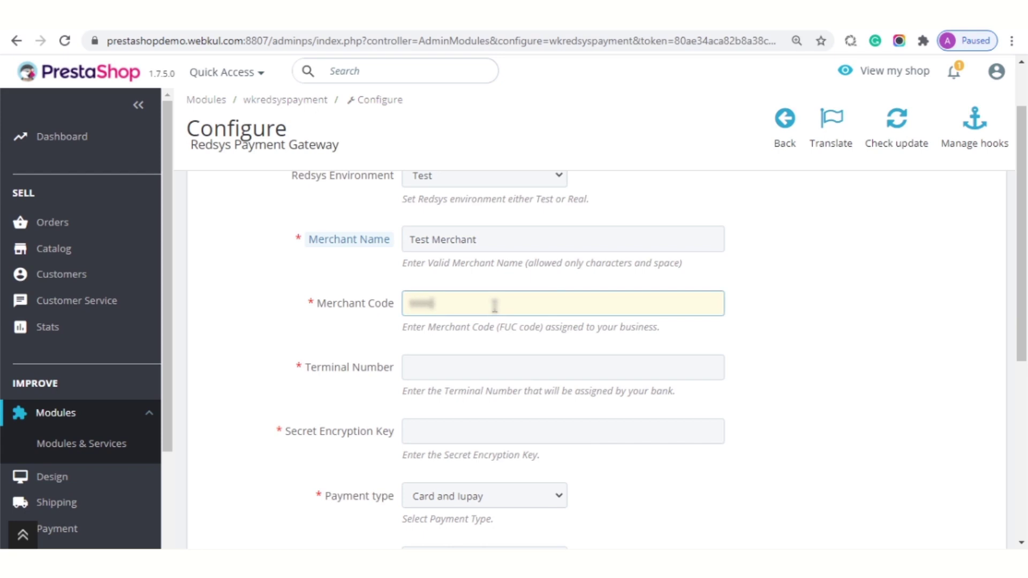
{"action": "key", "text": "Tab"}
{"action": "type", "text": "011"}
{"action": "key", "text": "Tab"}
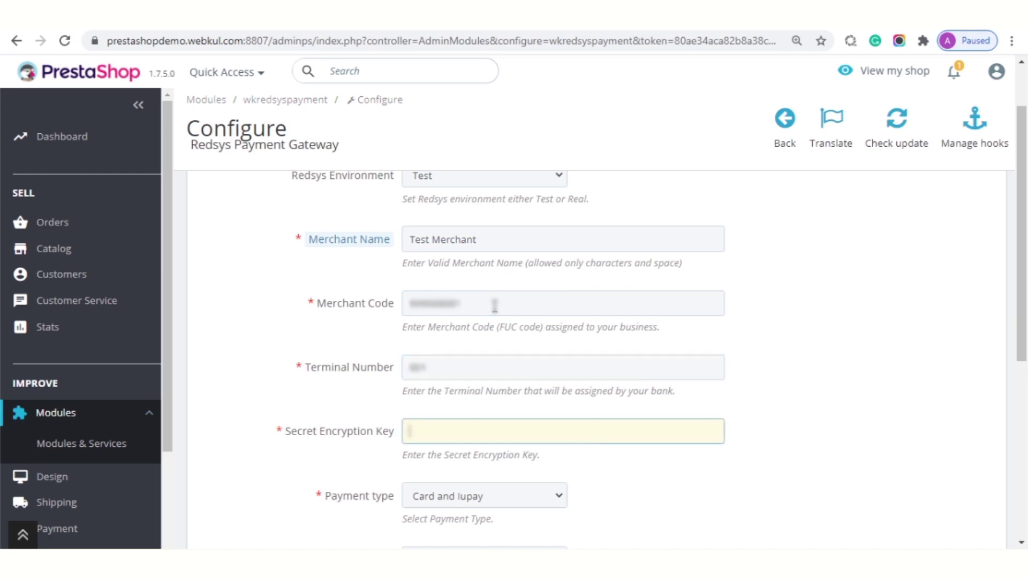
{"action": "key", "text": "ctrl+v"}
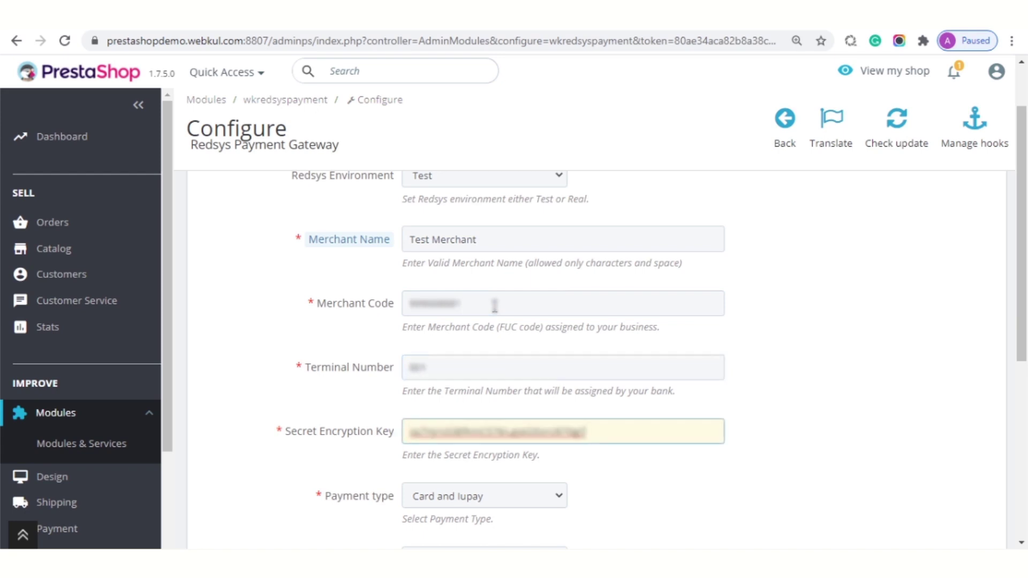
- Set the Redsys payment type to Only Iupay
{"action": "scroll", "coordinate": [495, 305], "scroll_direction": "down", "scroll_amount": 3}
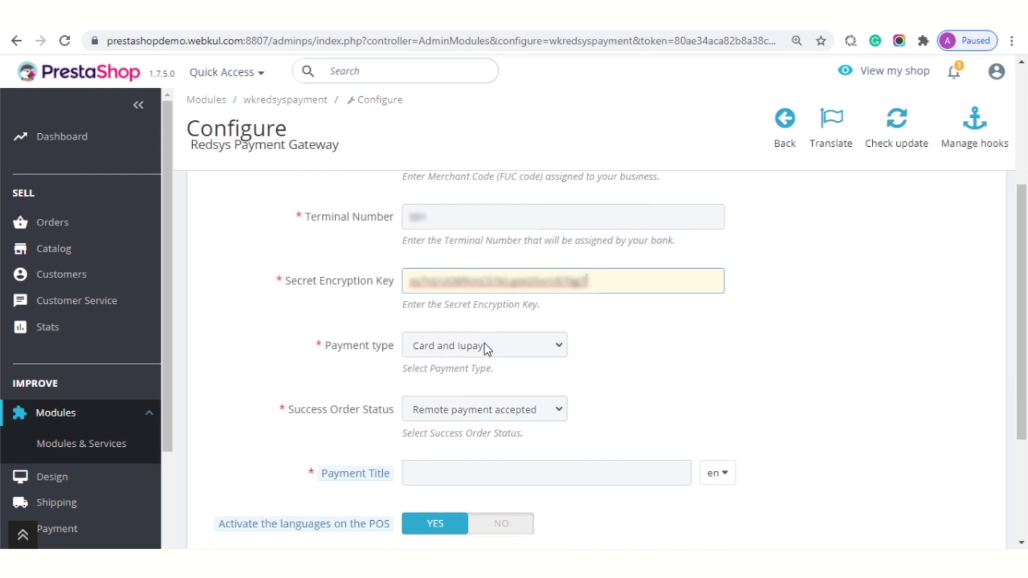
{"action": "left_click", "coordinate": [484, 345]}
{"action": "left_click", "coordinate": [477, 367]}
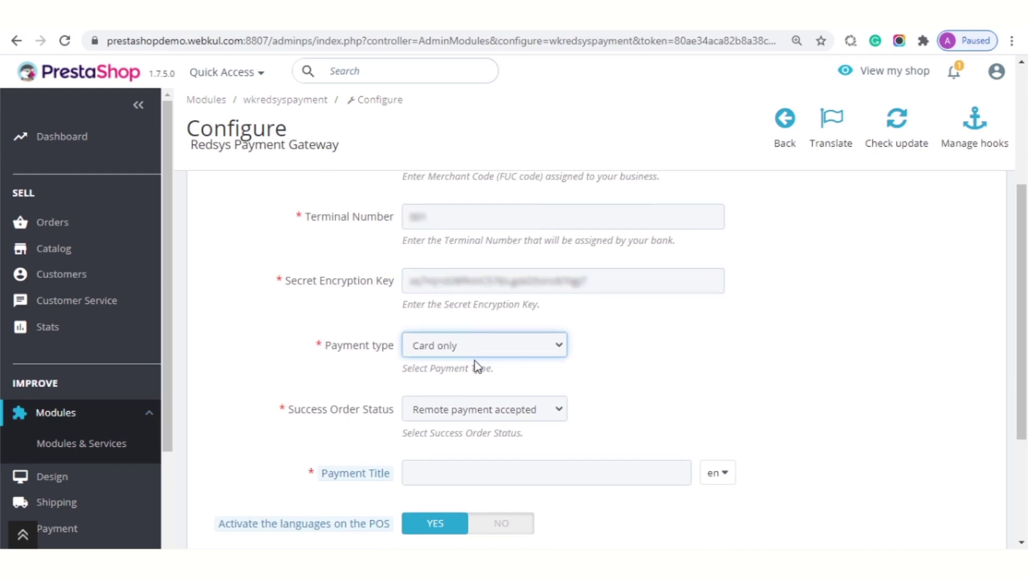
{"action": "left_click", "coordinate": [486, 378]}
{"action": "left_click", "coordinate": [496, 399]}
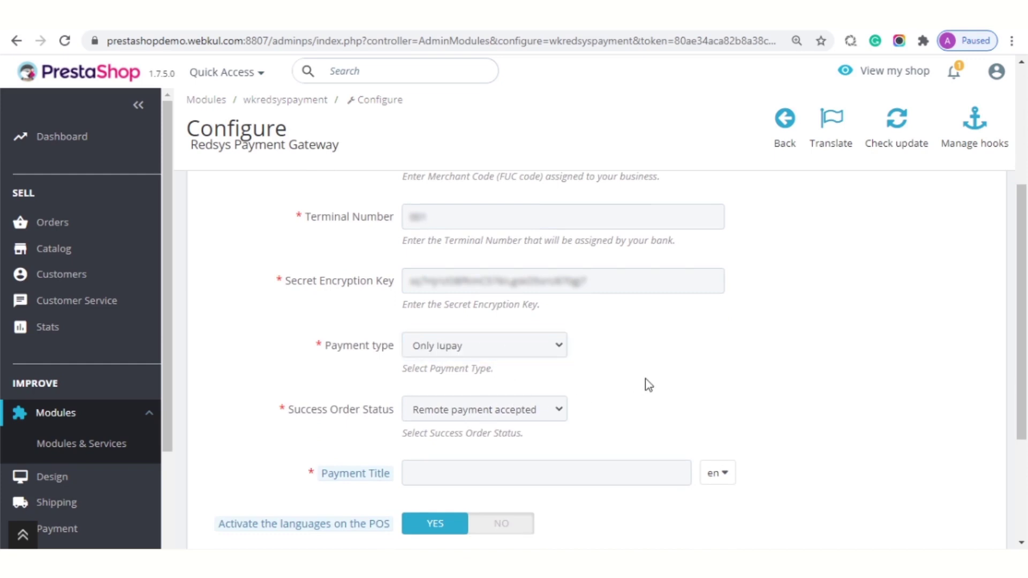
- Enter Redsys Payment Gateway as the English payment title
{"action": "scroll", "coordinate": [649, 386], "scroll_direction": "down", "scroll_amount": 3}
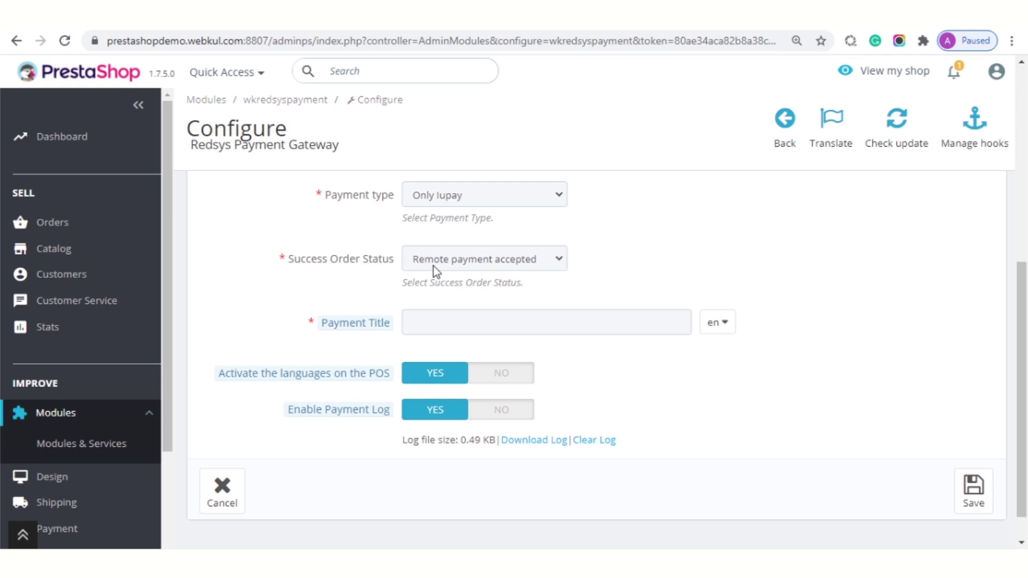
{"action": "scroll", "coordinate": [433, 265], "scroll_direction": "down", "scroll_amount": 1}
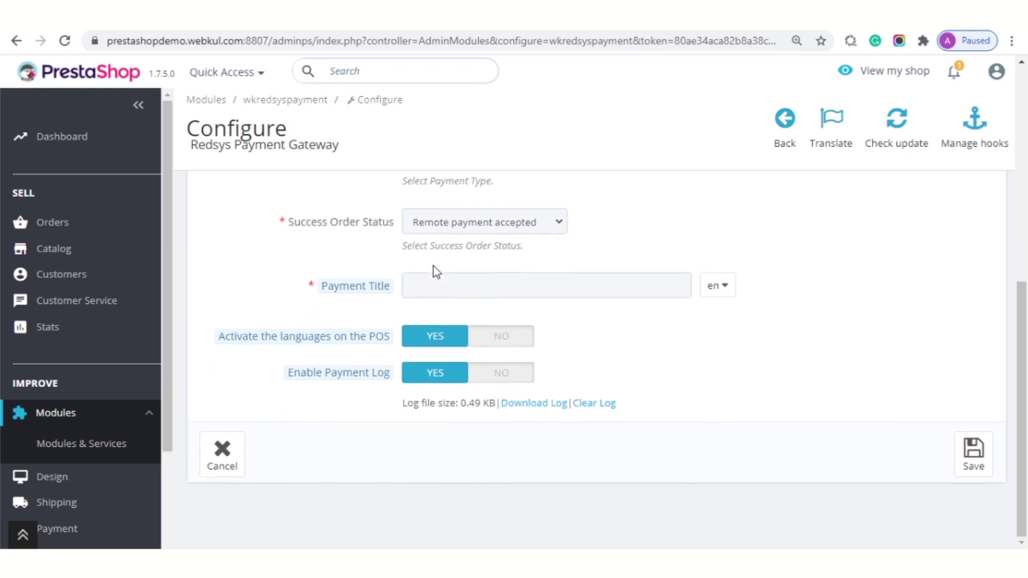
{"action": "left_click", "coordinate": [415, 287]}
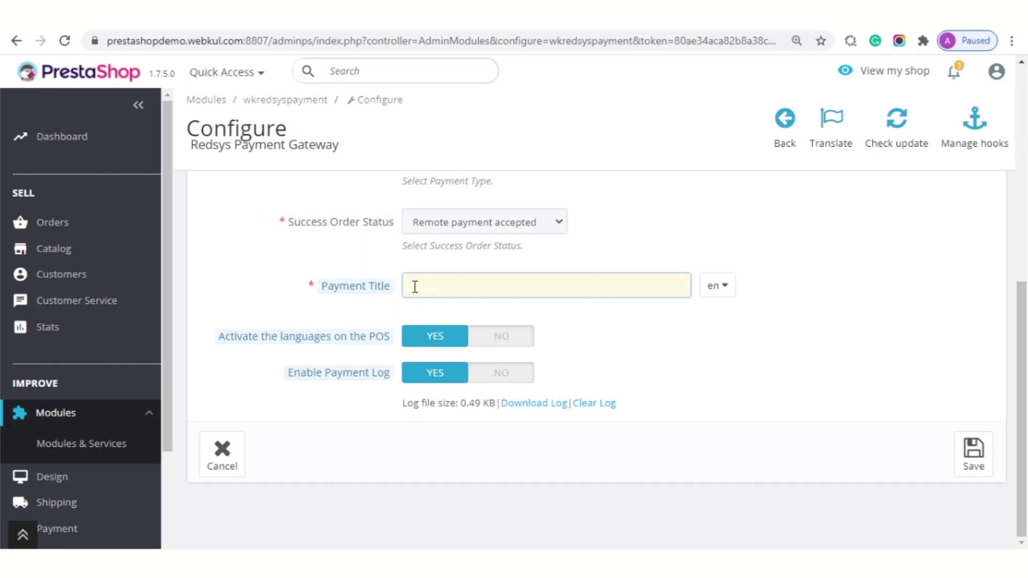
{"action": "type", "text": "Redsys Payment Gateway"}
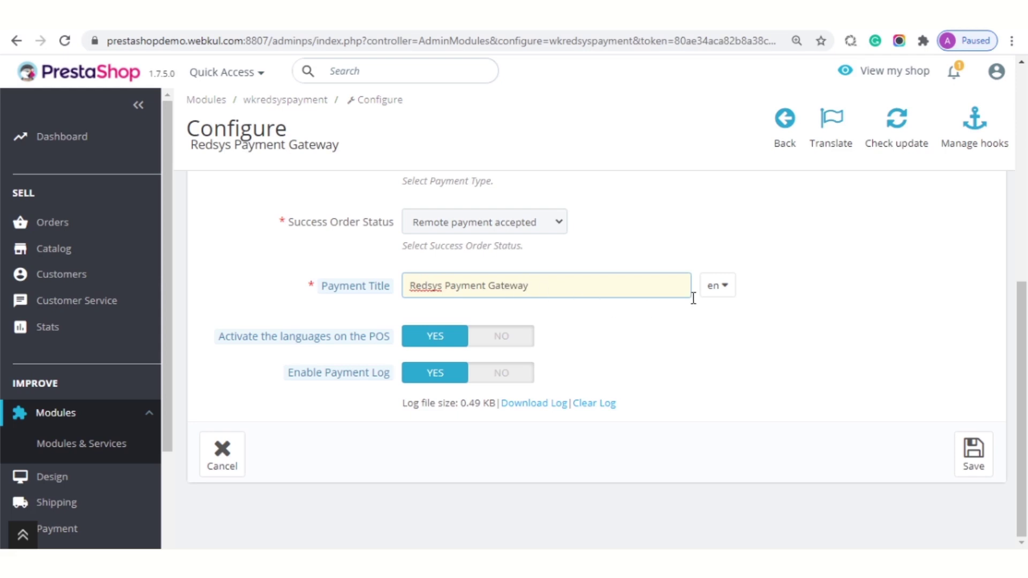
{"action": "left_click", "coordinate": [724, 294]}
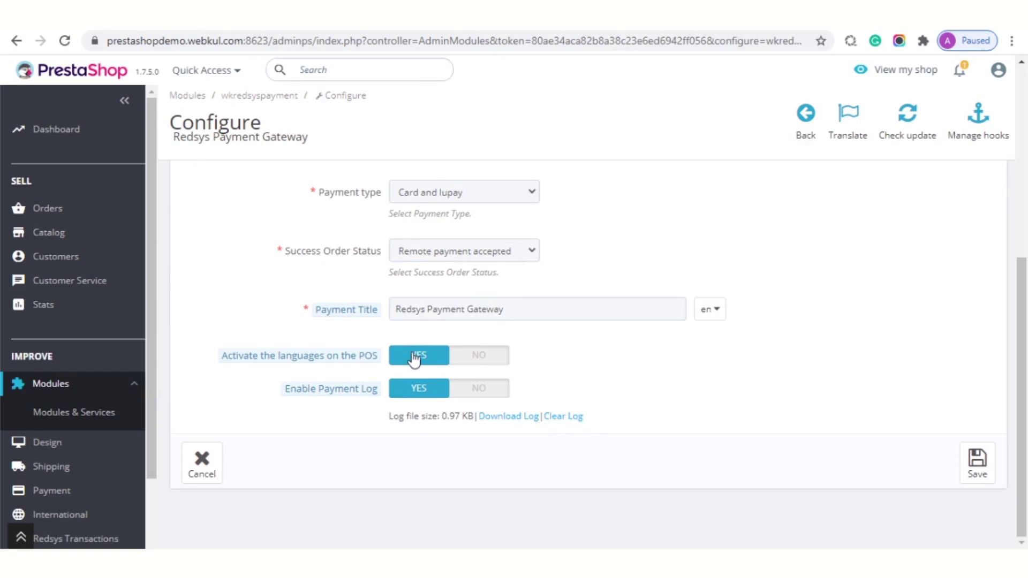
- Leave language activation on the POS and the payment log set to Yes, and save the module configuration
{"action": "left_click", "coordinate": [464, 355]}
{"action": "left_click", "coordinate": [430, 357]}
{"action": "left_click", "coordinate": [464, 394]}
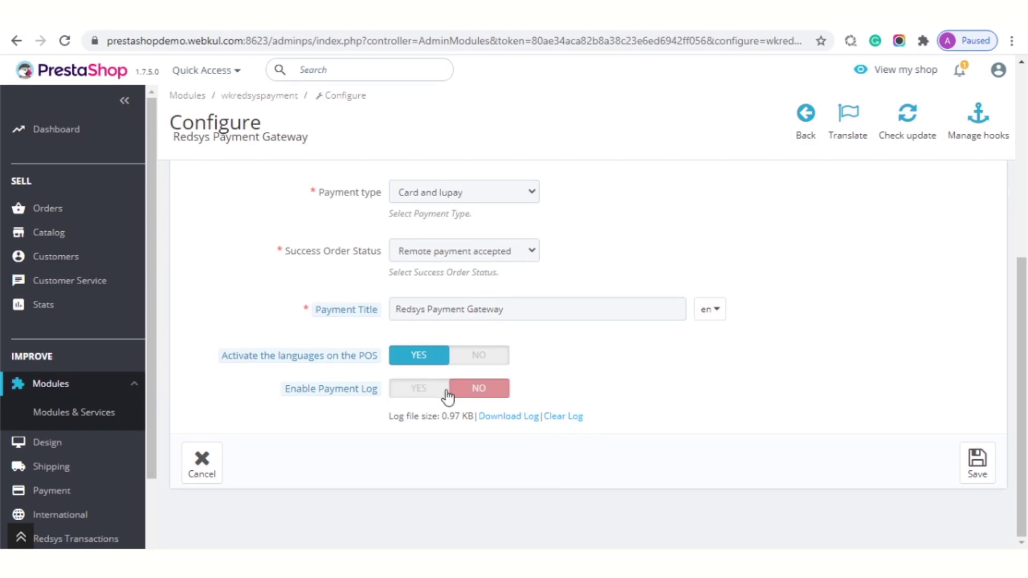
{"action": "left_click", "coordinate": [435, 396]}
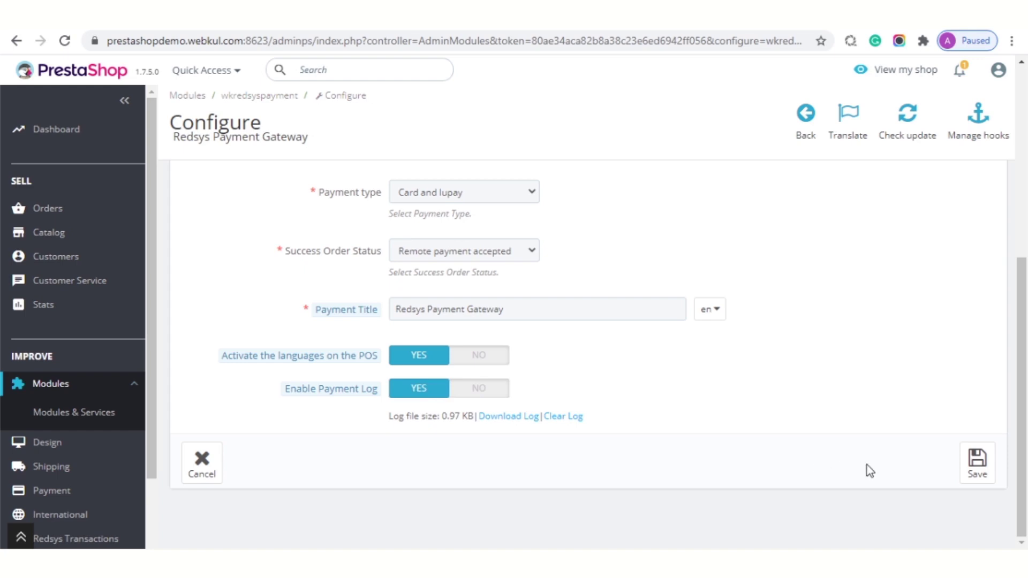
{"action": "left_click", "coordinate": [977, 462]}
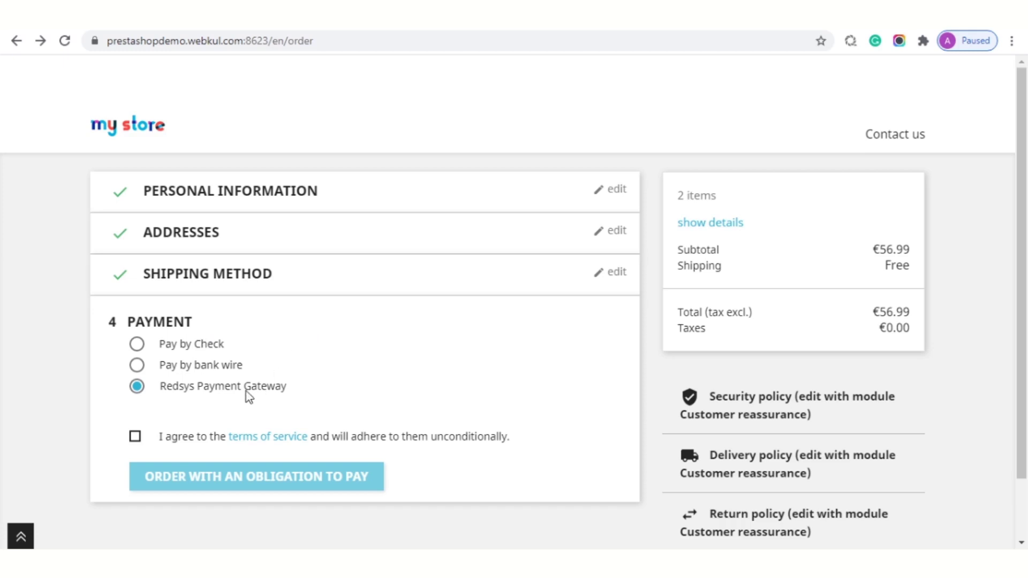
- Agree to the terms of service at the store checkout and place the order with Redsys Payment Gateway
{"action": "left_click", "coordinate": [136, 439]}
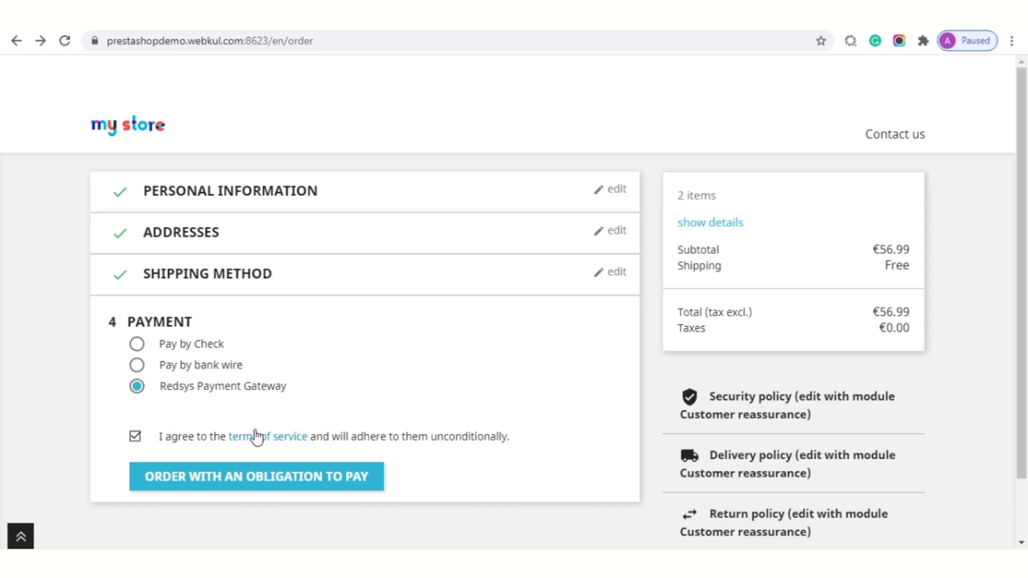
{"action": "scroll", "coordinate": [256, 433], "scroll_direction": "down", "scroll_amount": 2}
{"action": "left_click", "coordinate": [273, 420]}
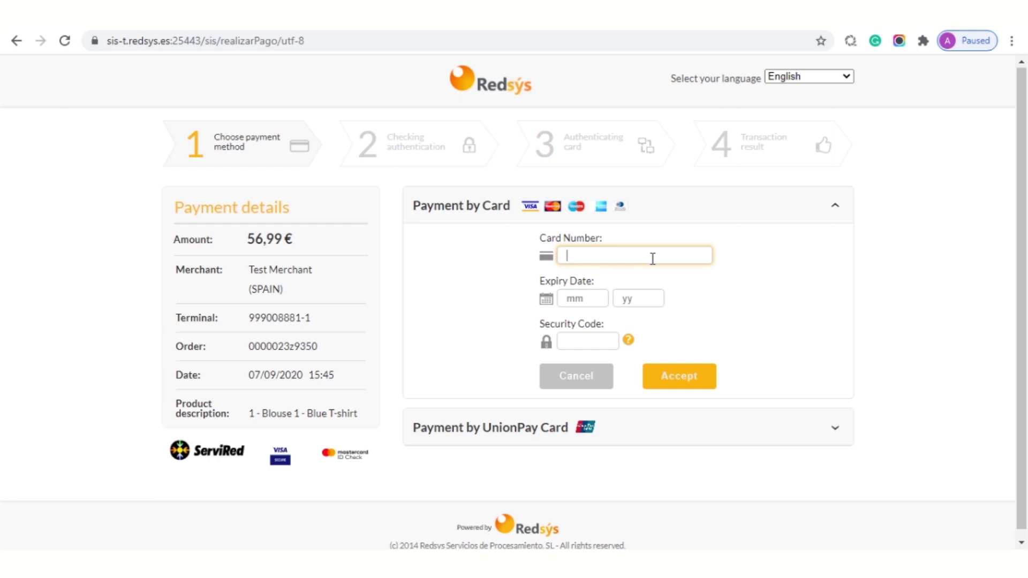
- Enter the card number, expiry date and security code on the Redsys payment page and accept the payment
{"action": "key", "text": "ctrl+v"}
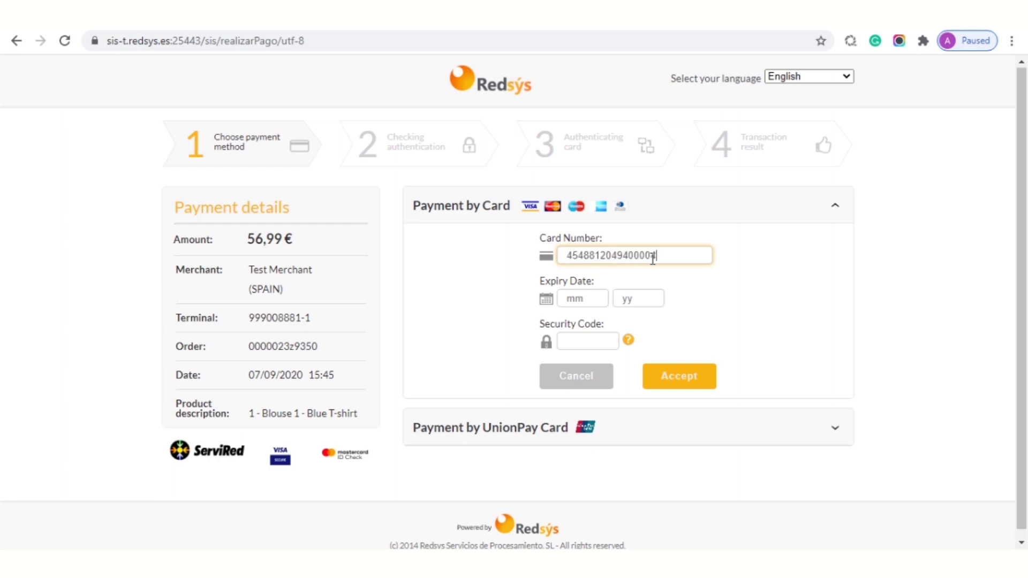
{"action": "key", "text": "Tab"}
{"action": "type", "text": "12"}
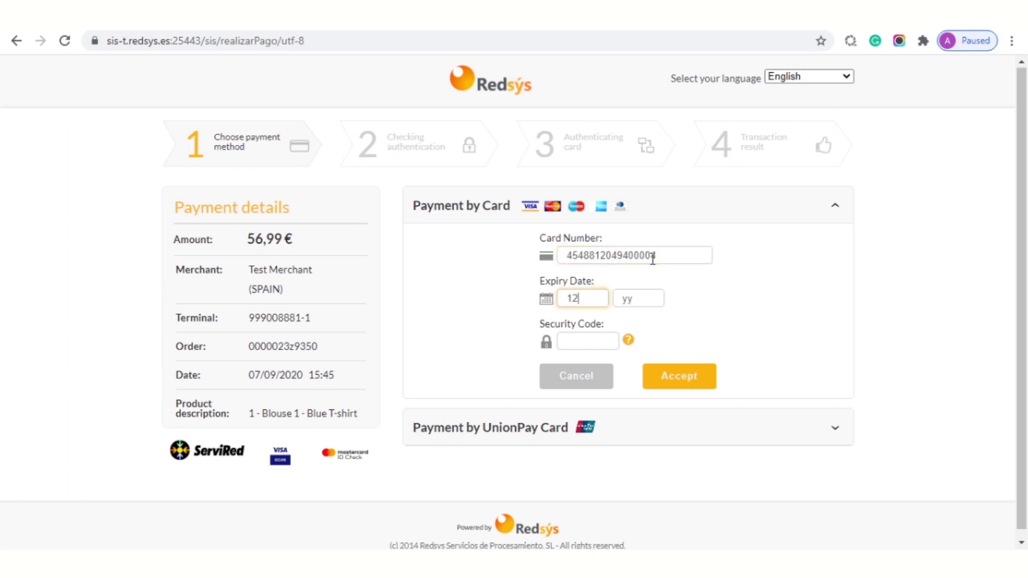
{"action": "key", "text": "Tab"}
{"action": "type", "text": "20"}
{"action": "key", "text": "Tab"}
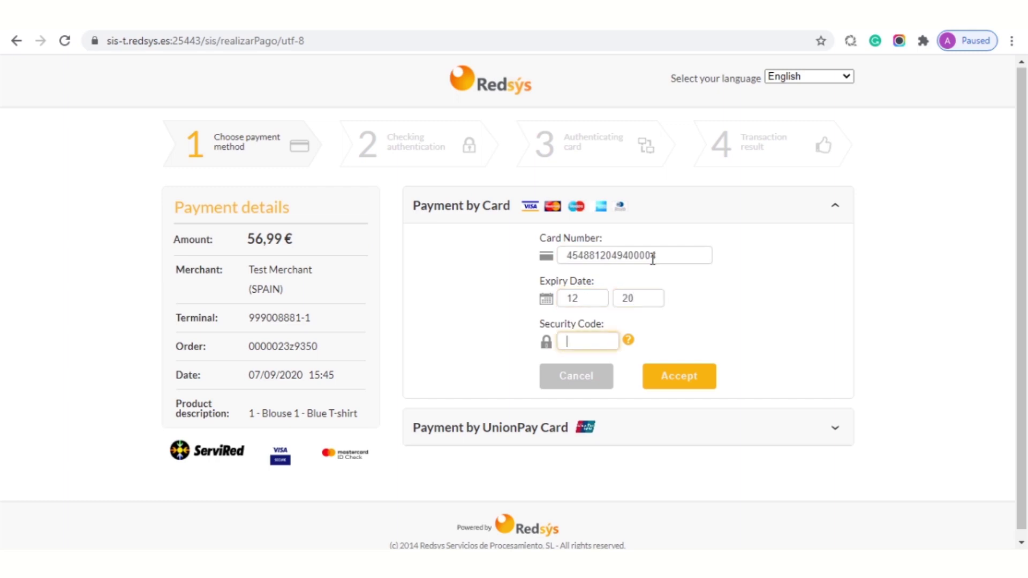
{"action": "type", "text": "123"}
{"action": "left_click", "coordinate": [653, 263]}
{"action": "left_click", "coordinate": [693, 385]}
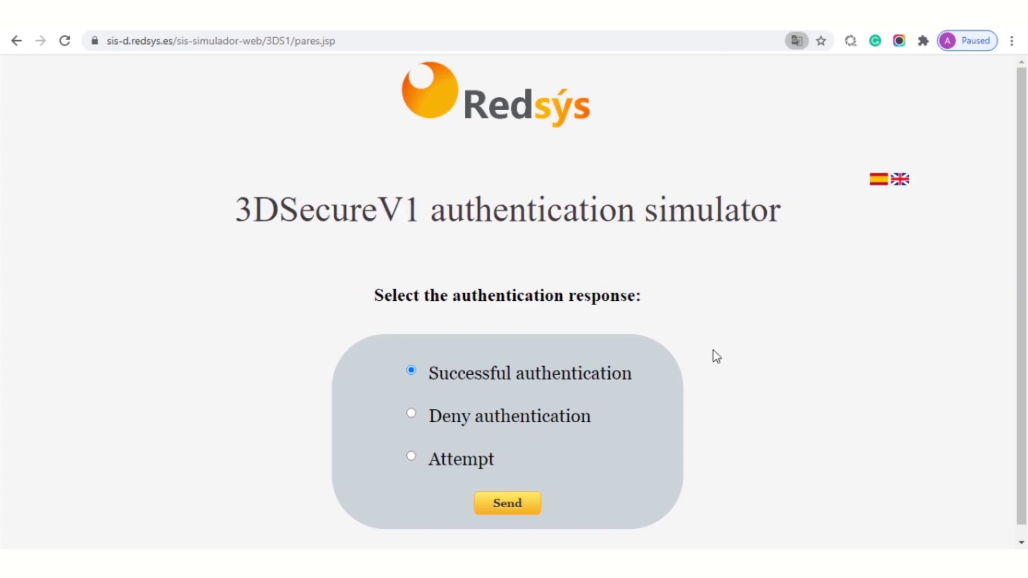
- Send Attempt as the 3DSecure authentication response and check the payment method in the order confirmation
{"action": "left_click", "coordinate": [413, 457]}
{"action": "left_click", "coordinate": [512, 507]}
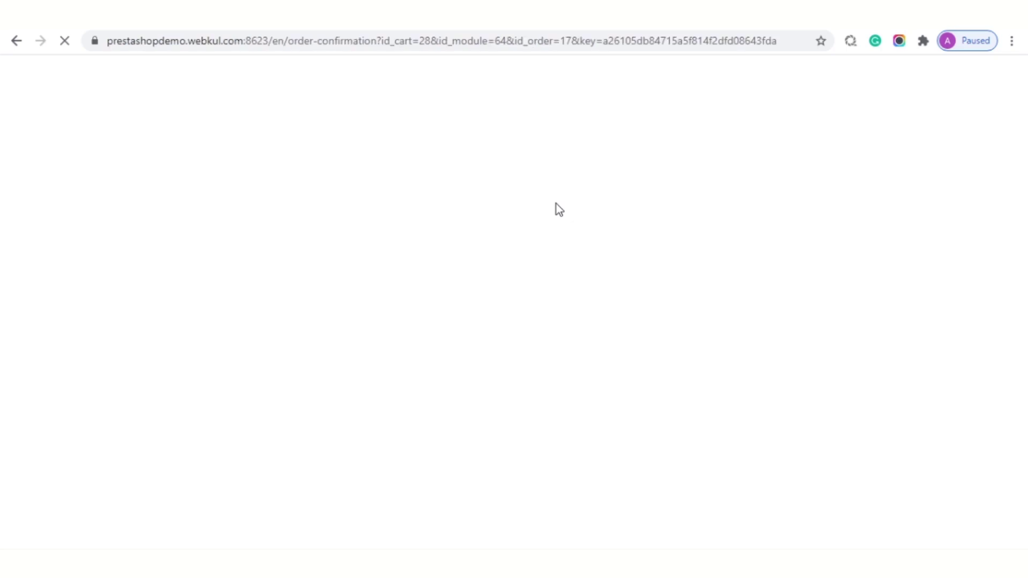
{"action": "scroll", "coordinate": [301, 274], "scroll_direction": "down", "scroll_amount": 4}
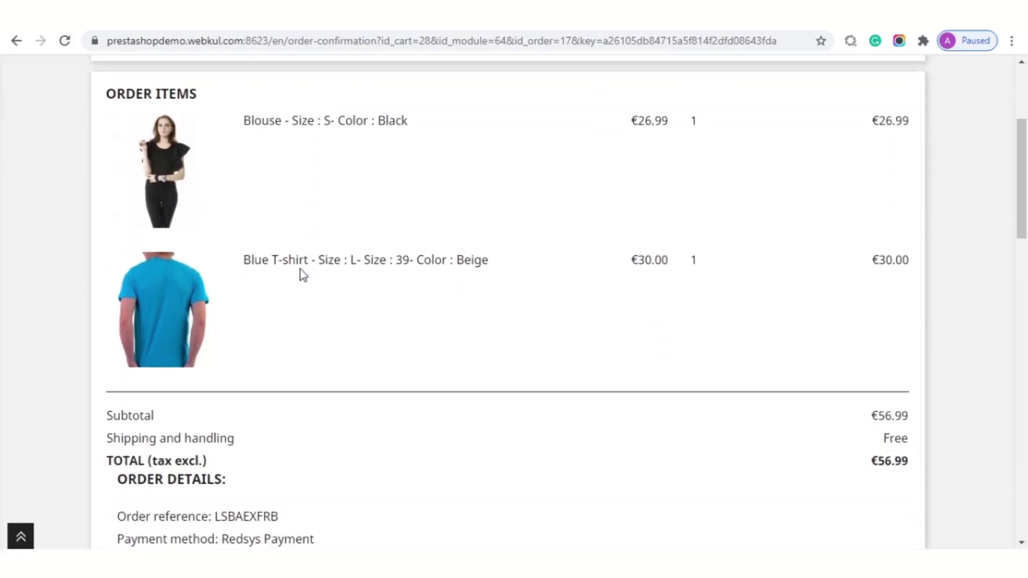
{"action": "scroll", "coordinate": [436, 282], "scroll_direction": "down", "scroll_amount": 2}
{"action": "scroll", "coordinate": [438, 287], "scroll_direction": "down", "scroll_amount": 1}
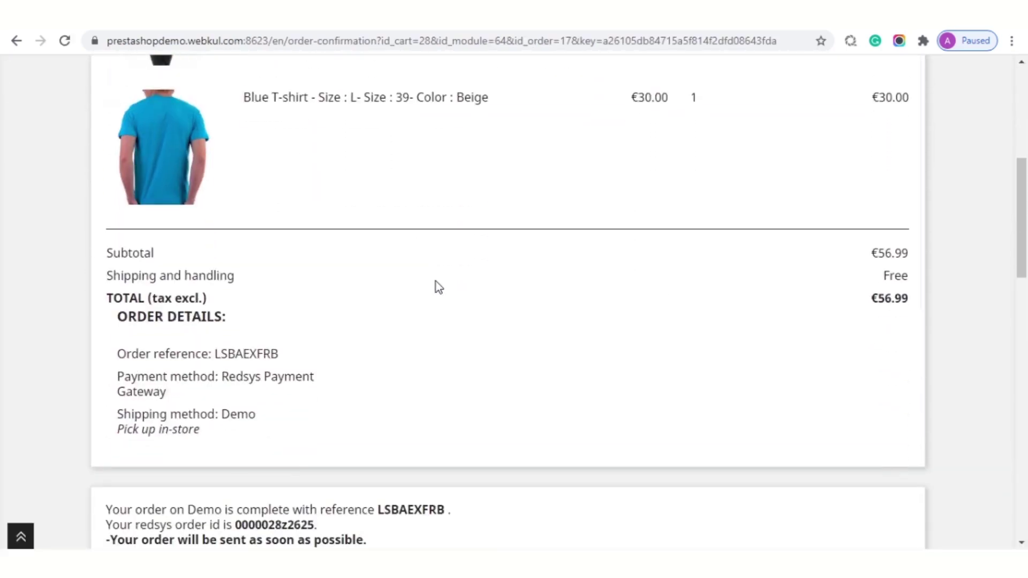
{"action": "scroll", "coordinate": [436, 282], "scroll_direction": "down", "scroll_amount": 1}
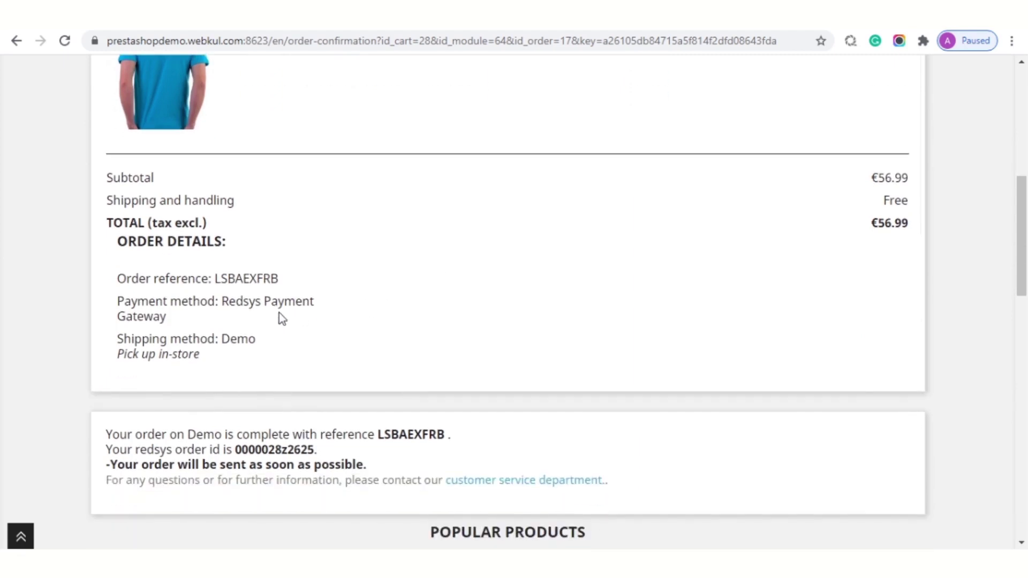
{"action": "left_click_drag", "start_coordinate": [222, 301], "coordinate": [285, 318]}
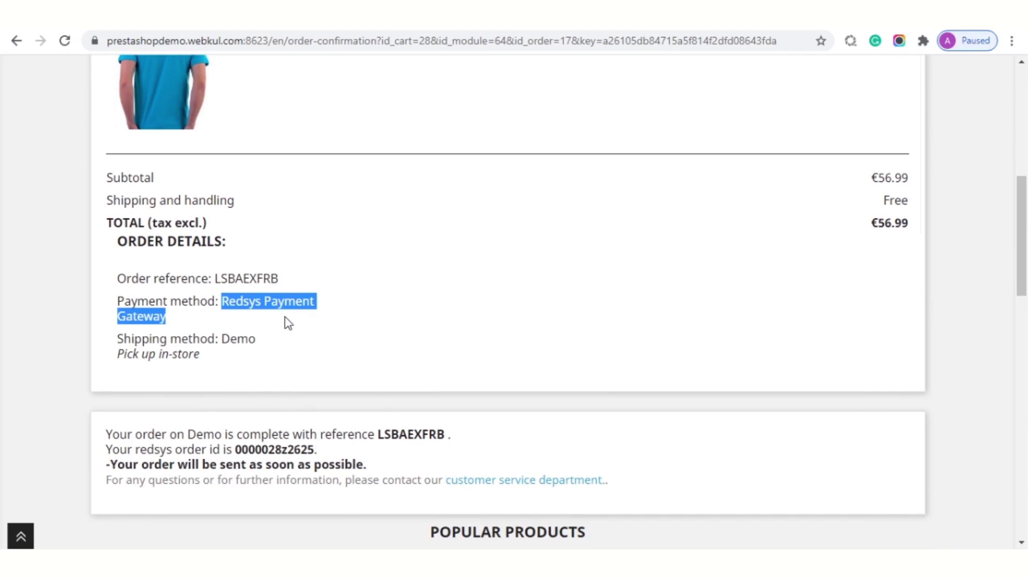
- Switch back to the PrestaShop back office, list the Redsys transactions and view the newest one's details
{"action": "left_click", "coordinate": [375, 11]}
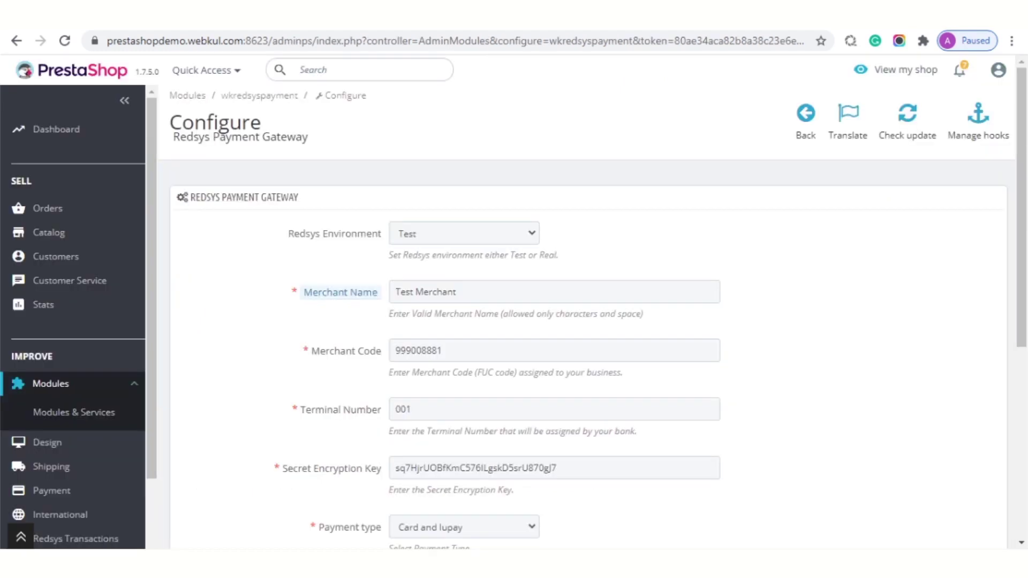
{"action": "scroll", "coordinate": [90, 327], "scroll_direction": "down", "scroll_amount": 2}
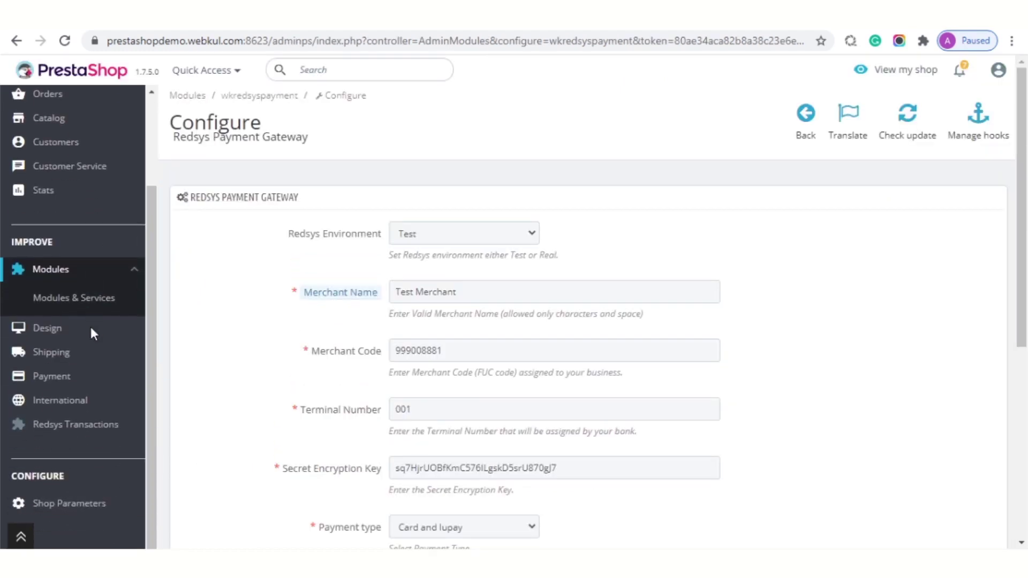
{"action": "scroll", "coordinate": [92, 331], "scroll_direction": "down", "scroll_amount": 1}
{"action": "scroll", "coordinate": [104, 395], "scroll_direction": "down", "scroll_amount": 1}
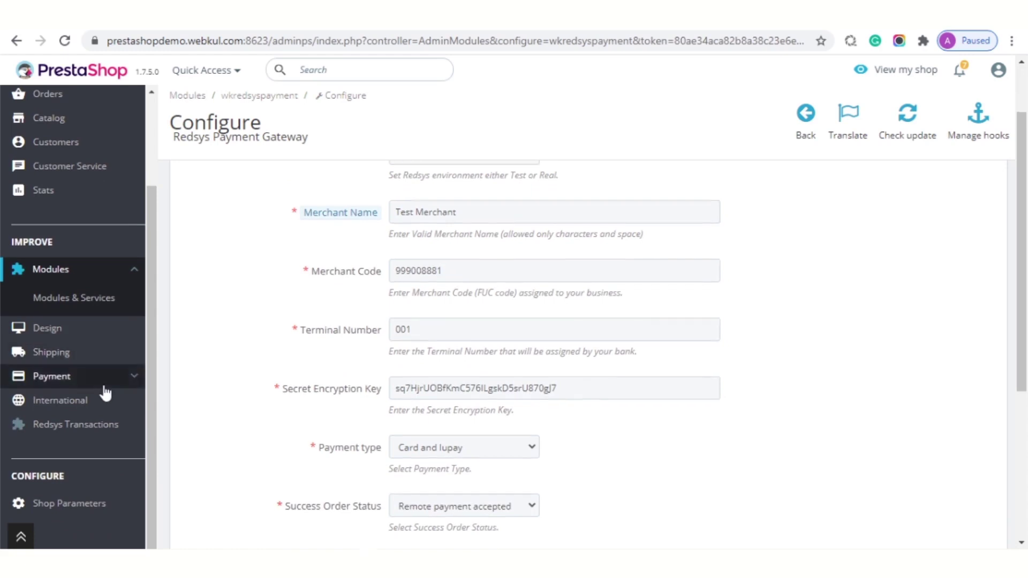
{"action": "left_click", "coordinate": [100, 425]}
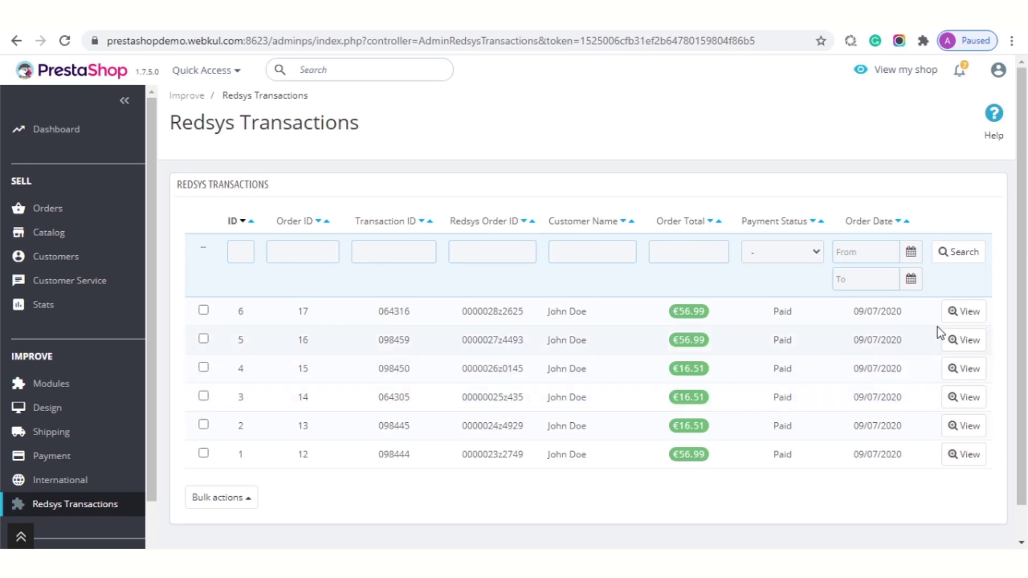
{"action": "left_click", "coordinate": [958, 322]}
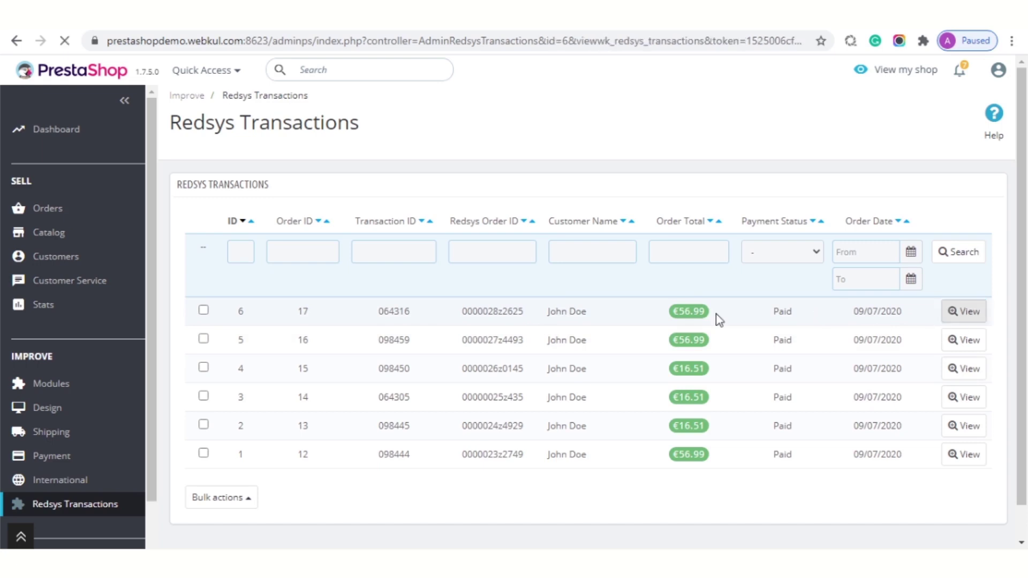
- Issue a Partial Refund of 30 for the transaction and check its refund list
{"action": "scroll", "coordinate": [551, 463], "scroll_direction": "down", "scroll_amount": 3}
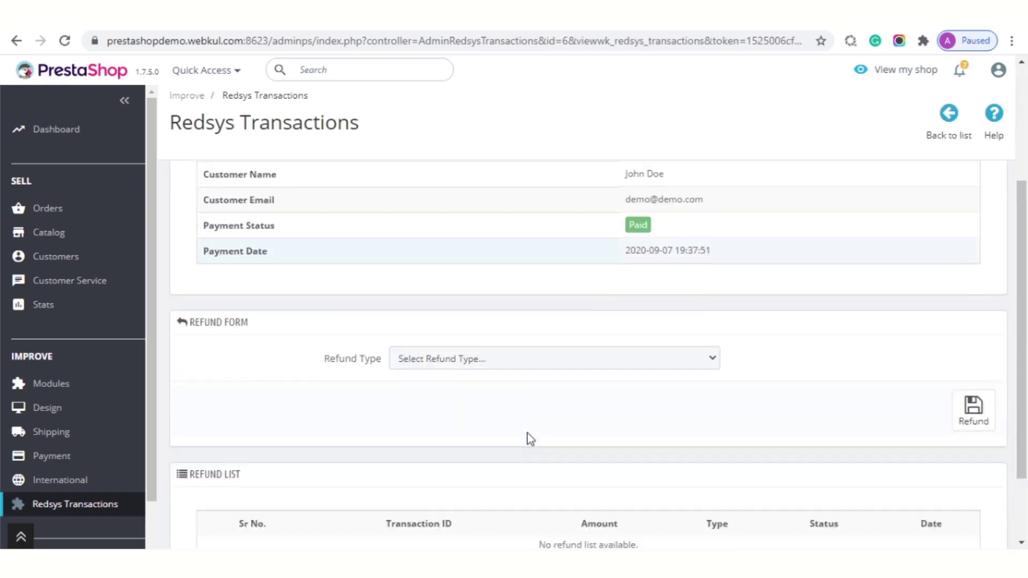
{"action": "scroll", "coordinate": [530, 438], "scroll_direction": "down", "scroll_amount": 1}
{"action": "left_click", "coordinate": [531, 327]}
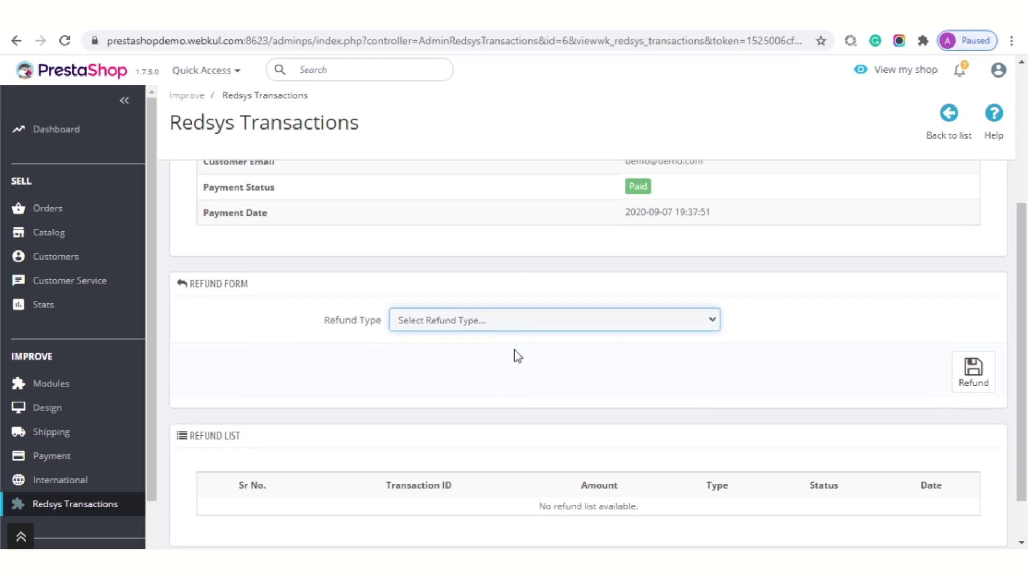
{"action": "key", "text": "Down"}
{"action": "key", "text": "Down"}
{"action": "left_click", "coordinate": [474, 396]}
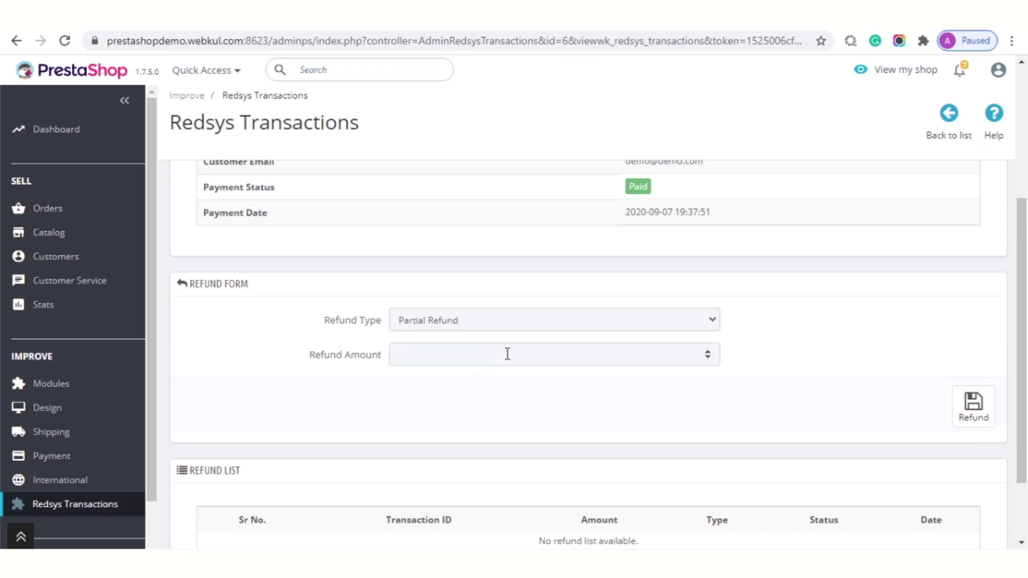
{"action": "type", "text": "30"}
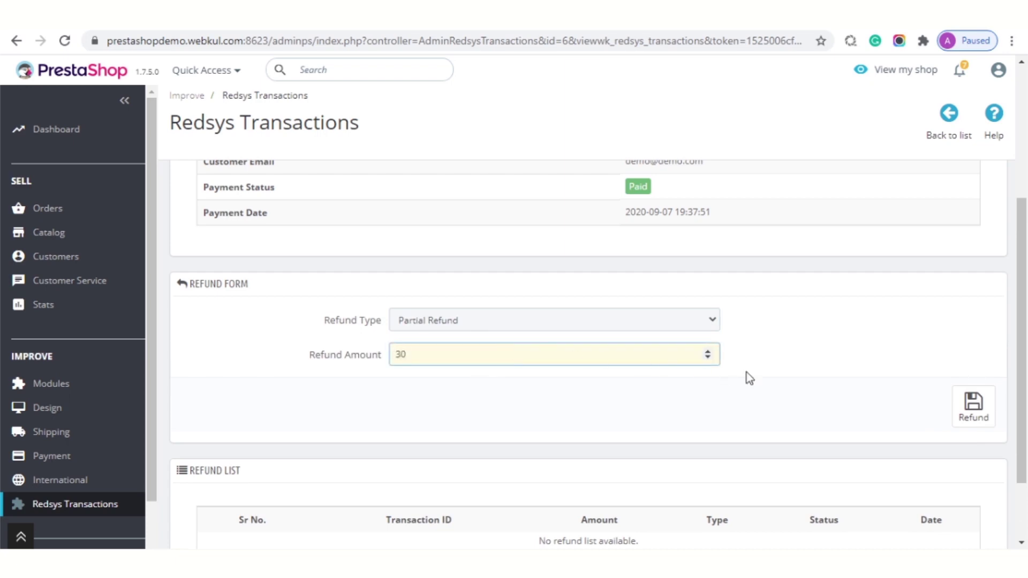
{"action": "left_click", "coordinate": [974, 406]}
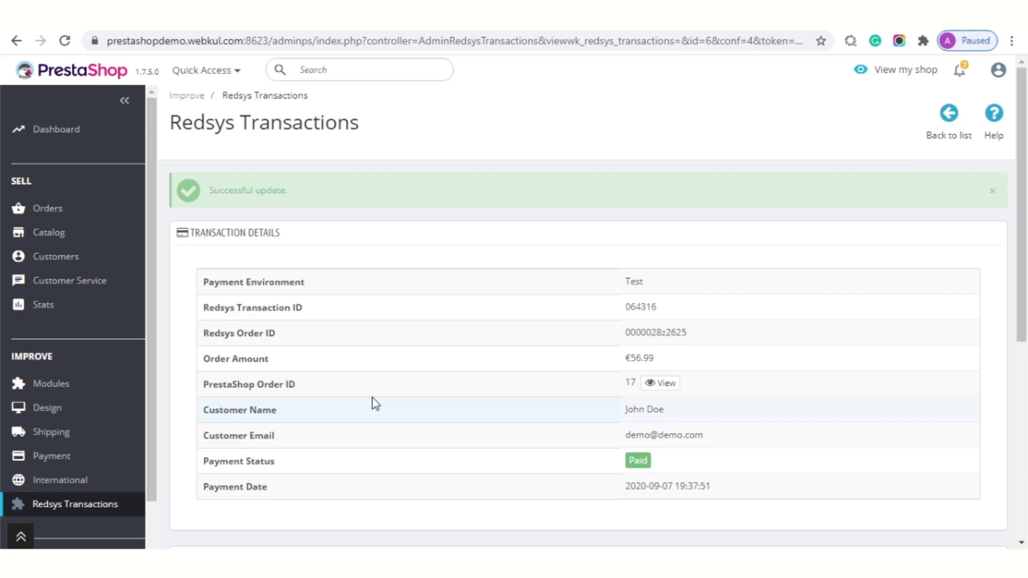
{"action": "scroll", "coordinate": [371, 398], "scroll_direction": "down", "scroll_amount": 4}
{"action": "scroll", "coordinate": [371, 397], "scroll_direction": "down", "scroll_amount": 2}
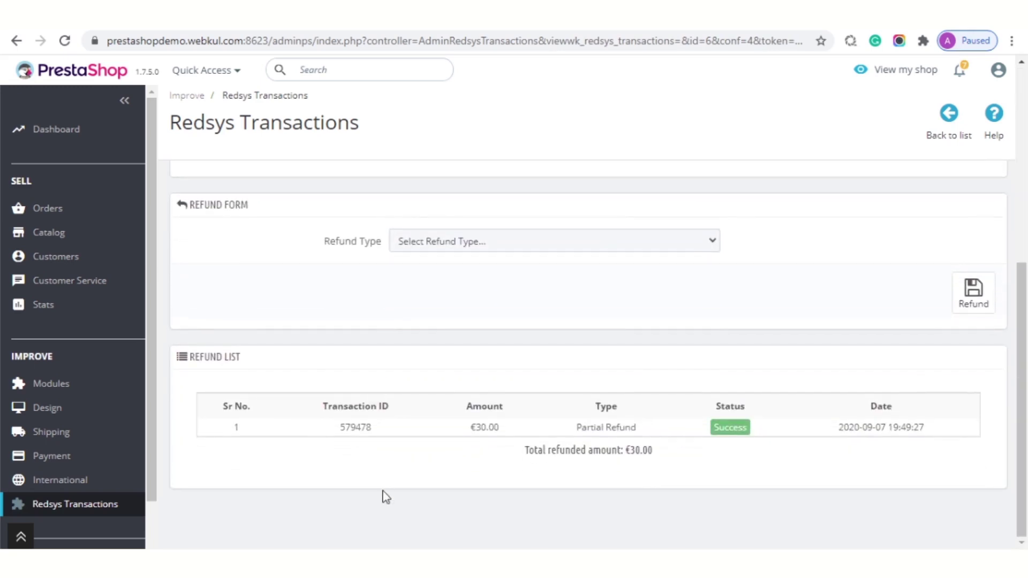